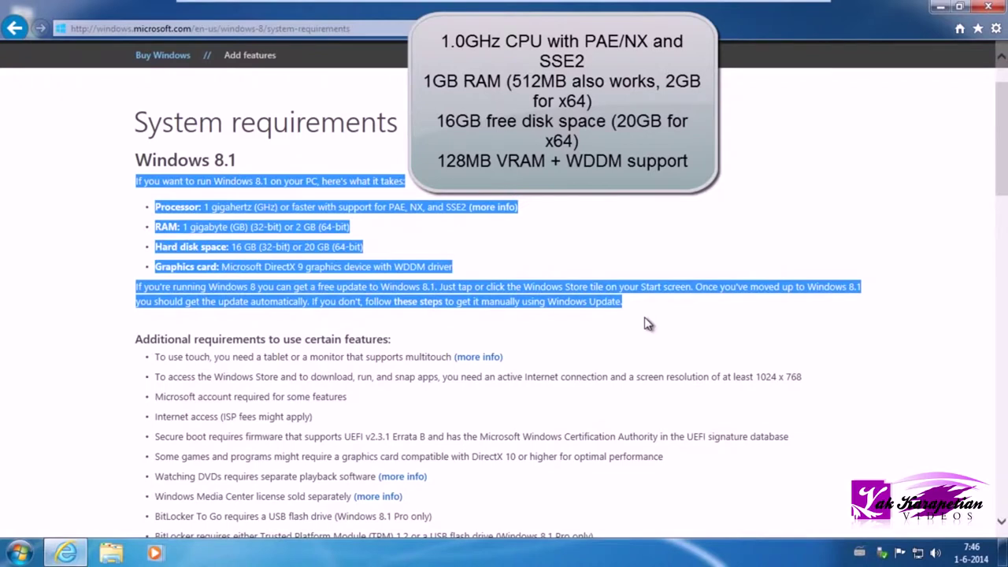
# - Clear the text selection on the Windows 8.1 system requirements page and scroll down
pyautogui.click(644, 324)
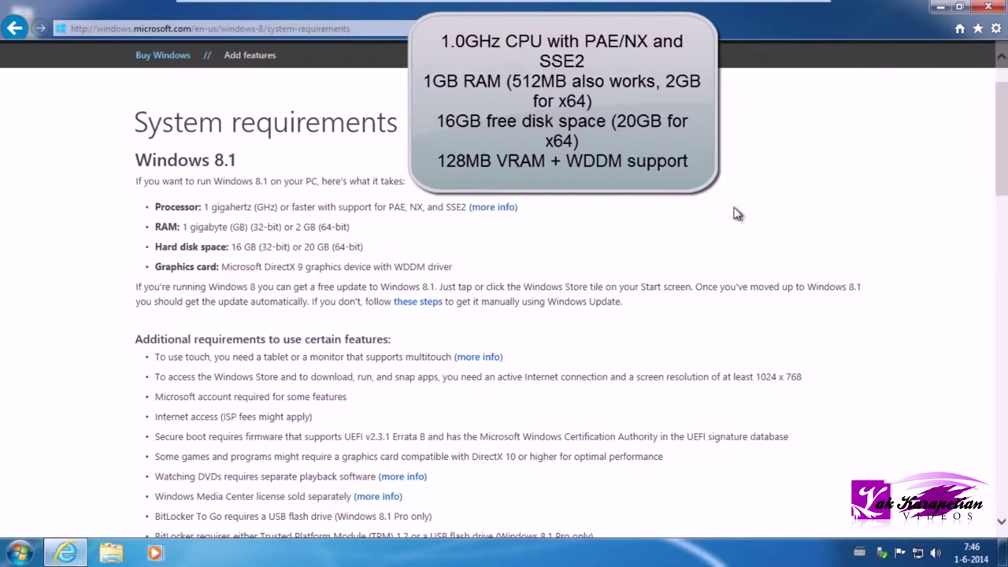
pyautogui.moveTo(1002, 128)
pyautogui.mouseDown()
pyautogui.moveTo(1004, 364)
pyautogui.moveTo(1006, 126)
pyautogui.mouseUp()
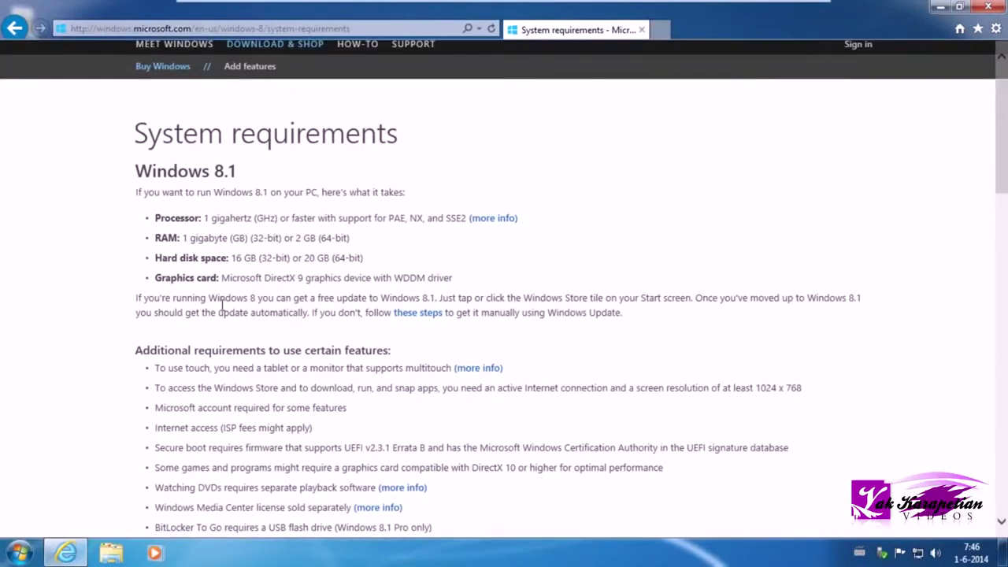
pyautogui.click(660, 29)
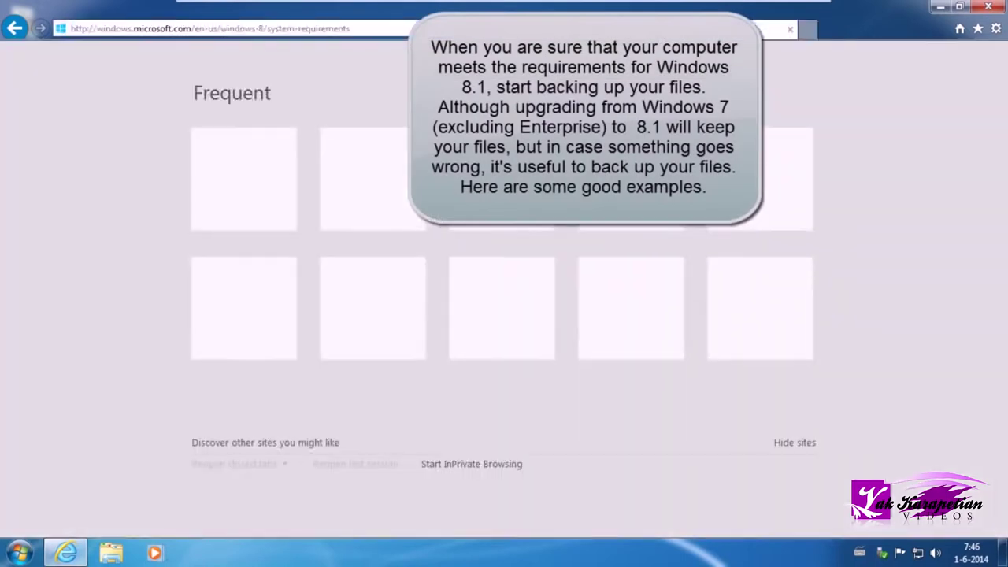
pyautogui.write('onedrive.com')
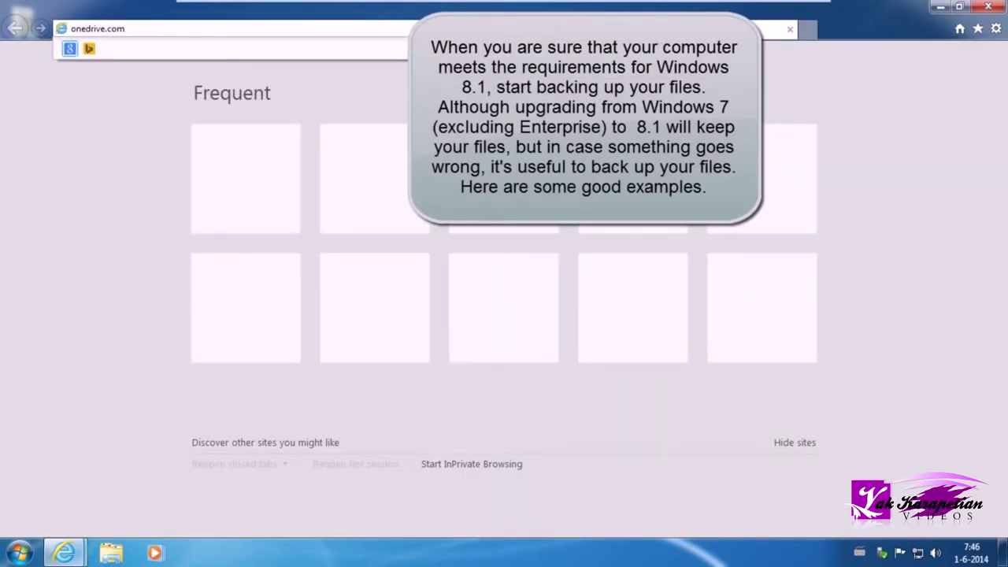
pyautogui.press('Return')
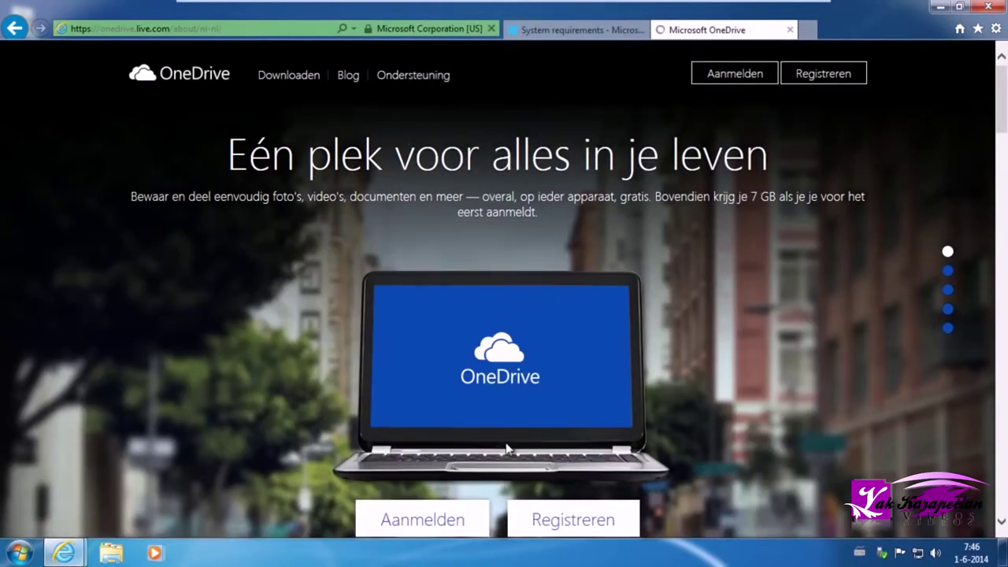
pyautogui.click(807, 30)
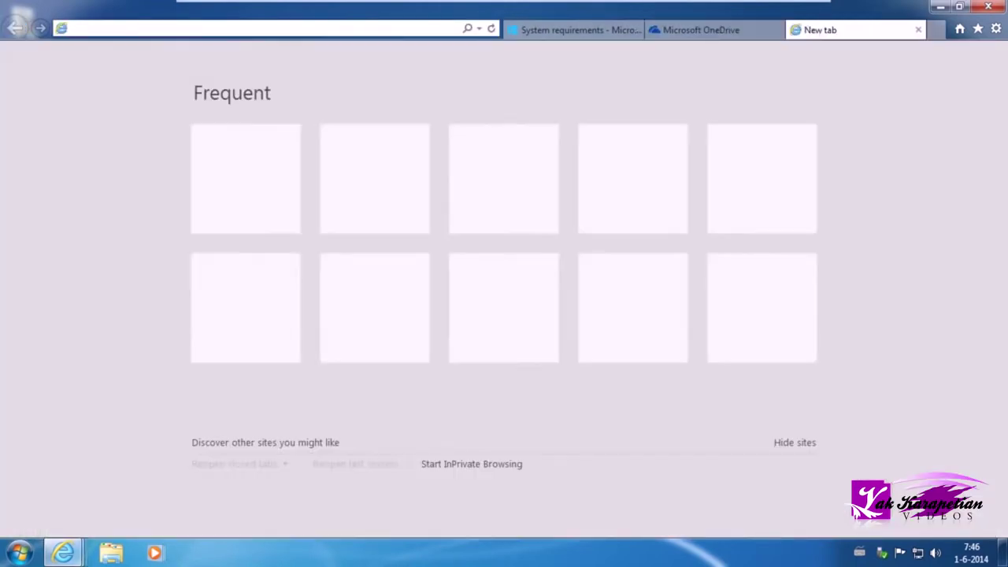
pyautogui.write('box.com')
pyautogui.press('Return')
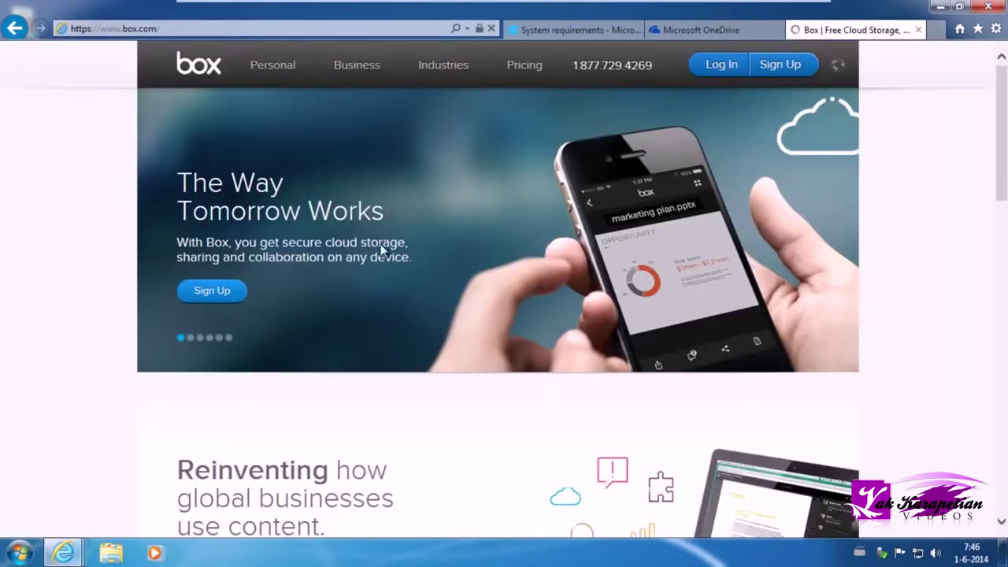
pyautogui.click(937, 30)
pyautogui.write('adrive.com')
pyautogui.press('Return')
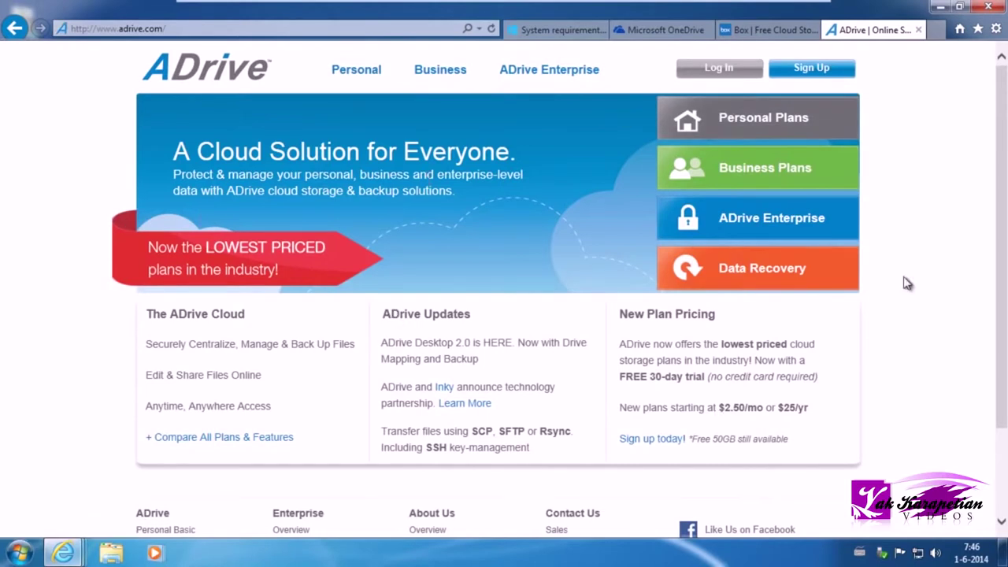
pyautogui.click(919, 30)
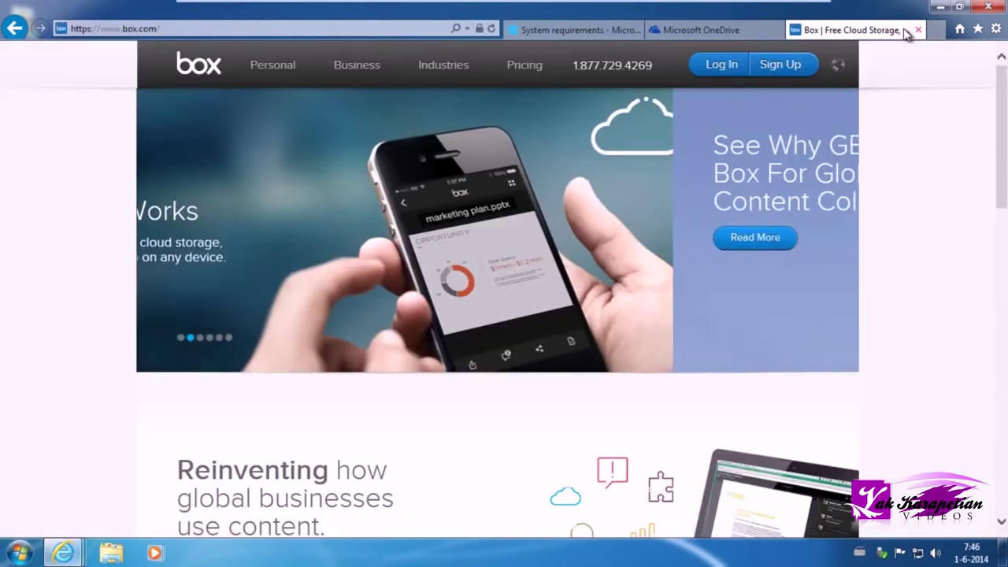
pyautogui.click(919, 30)
pyautogui.click(919, 30)
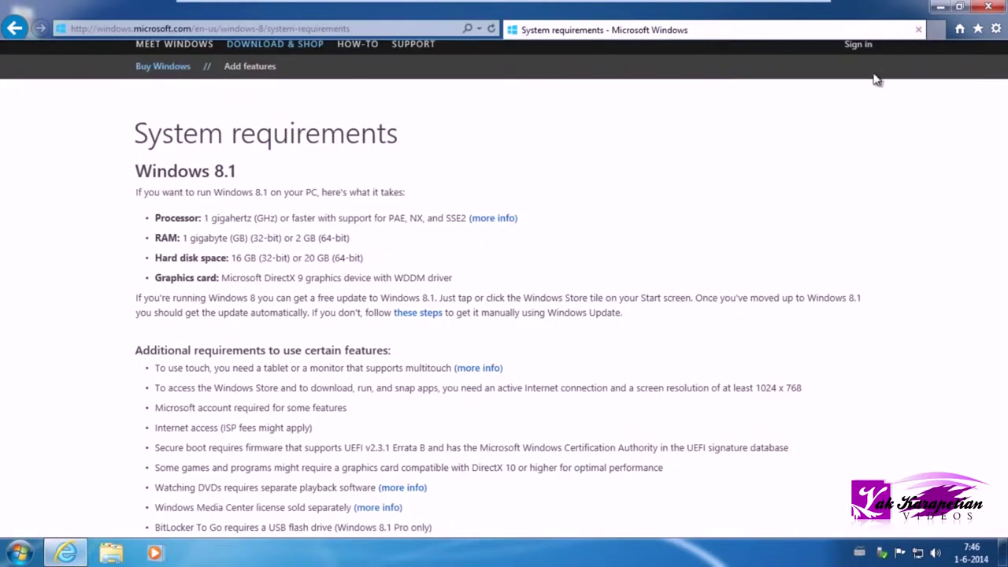
pyautogui.scroll(-10, 974, 171)
# - Close the browser and attach the Windows 8.1 Enterprise ISO from Downloads as the VM's DVD
pyautogui.click(988, 6)
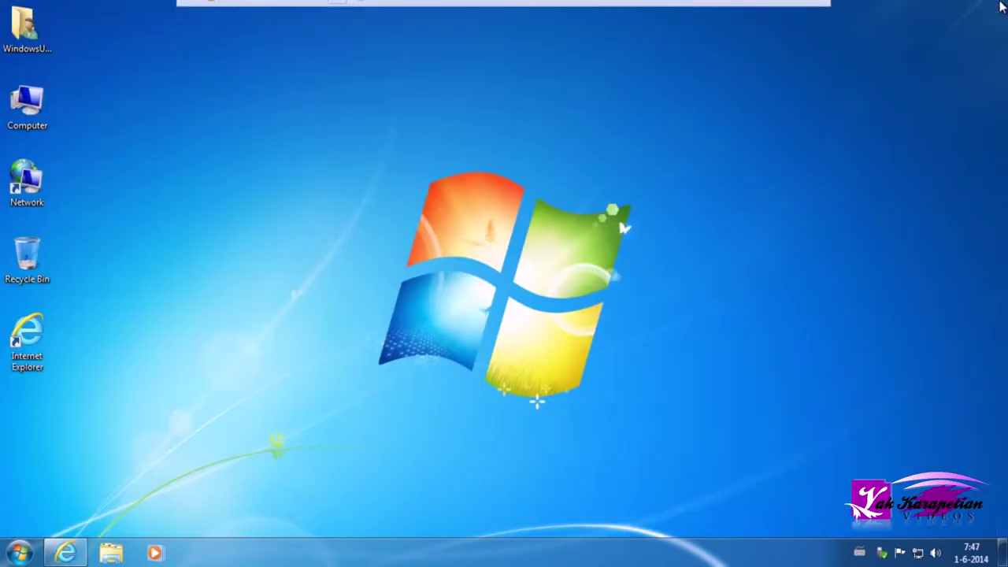
pyautogui.click(254, 10)
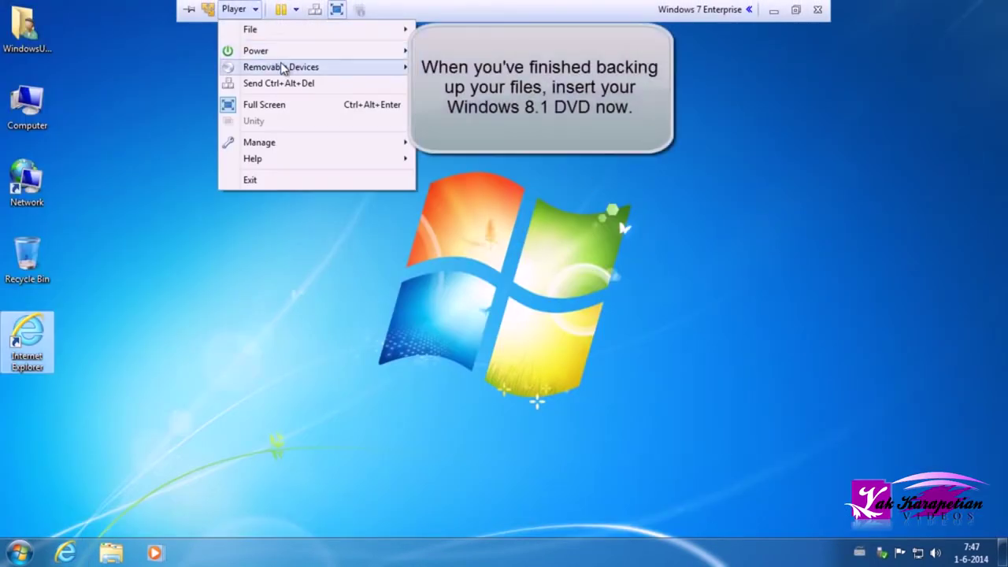
pyautogui.moveTo(252, 68)
pyautogui.click(567, 83)
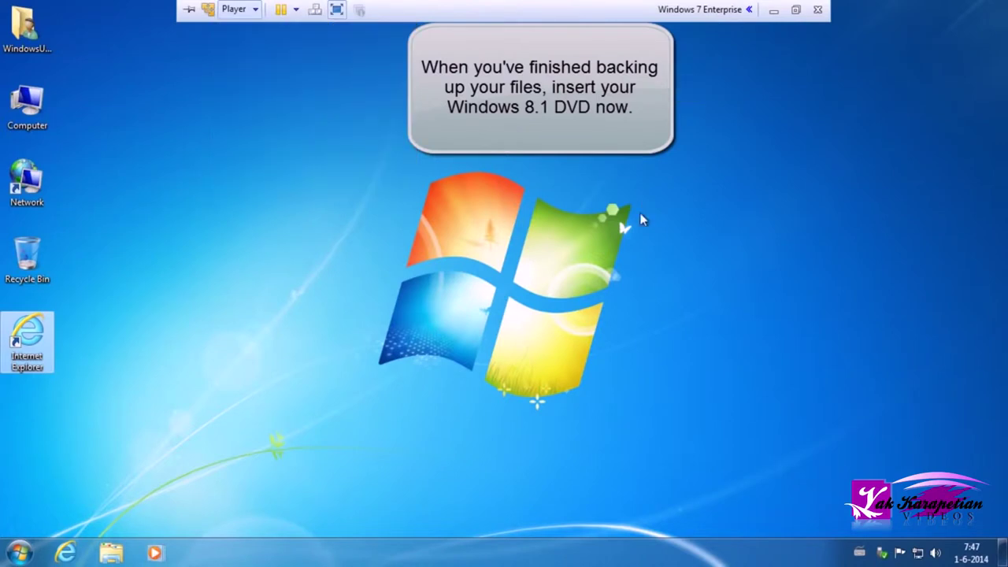
pyautogui.click(558, 226)
pyautogui.click(685, 240)
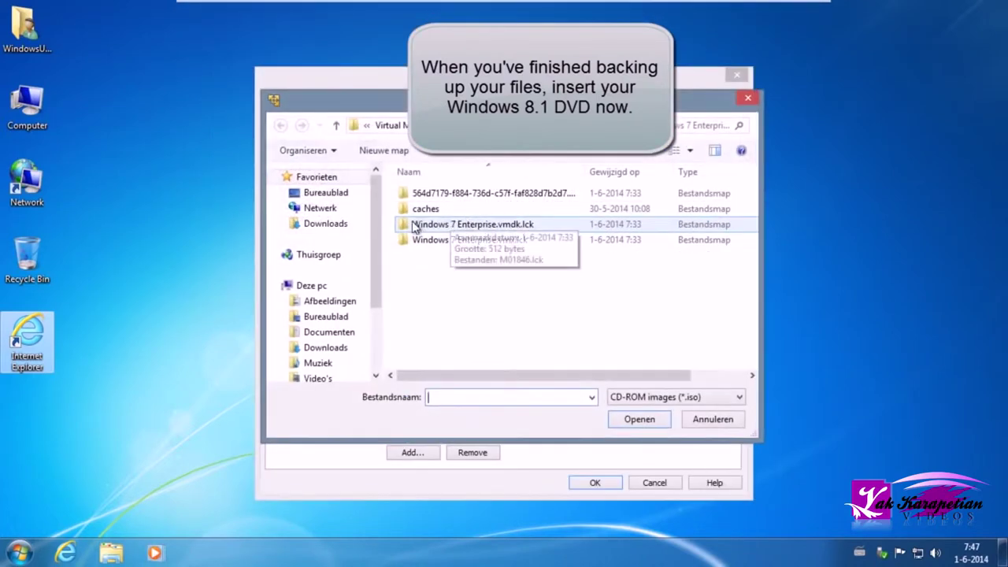
pyautogui.click(323, 347)
pyautogui.click(702, 240)
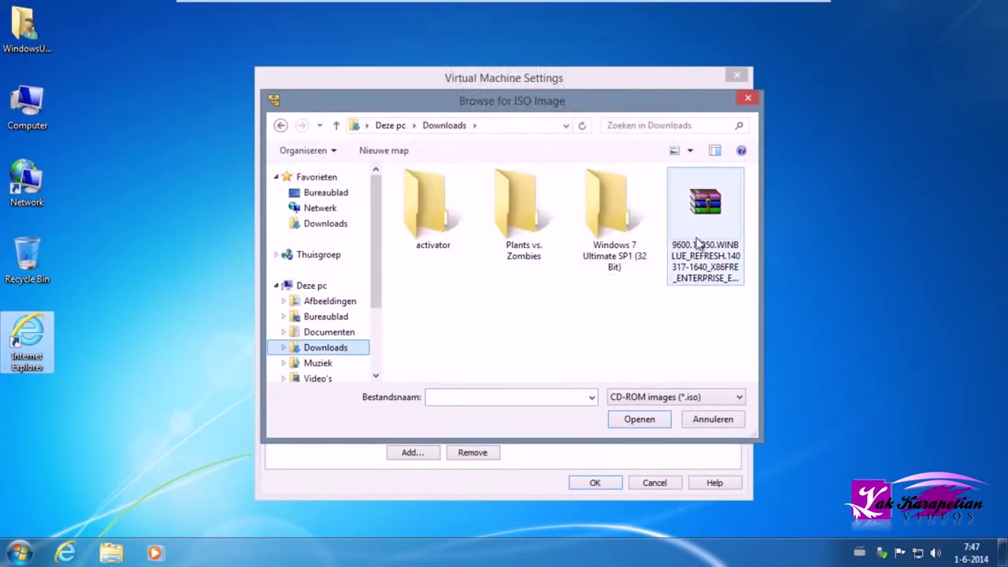
pyautogui.doubleClick(701, 241)
pyautogui.click(592, 483)
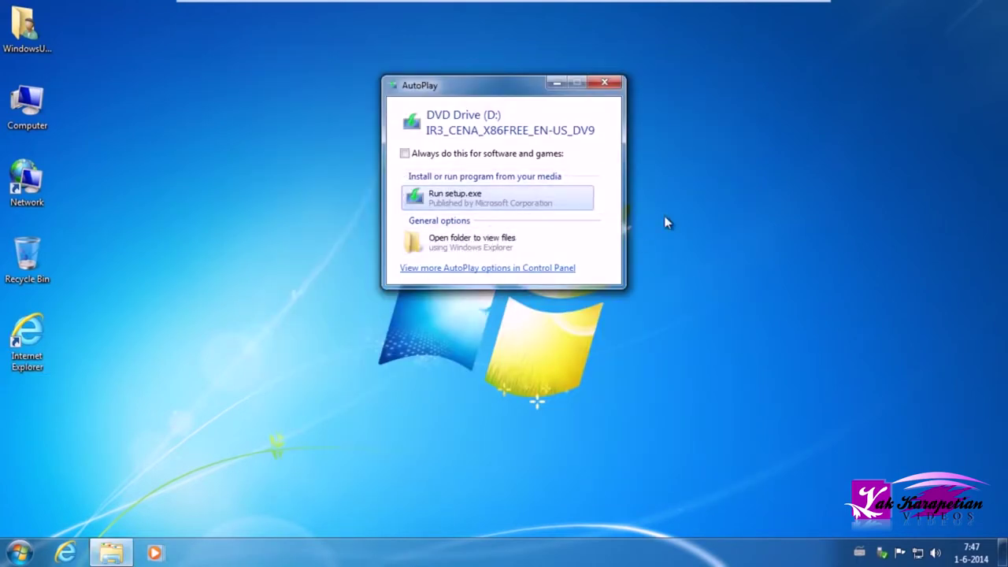
# - Run setup.exe from the Windows 8.1 DVD AutoPlay prompt and approve the UAC request
pyautogui.click(465, 206)
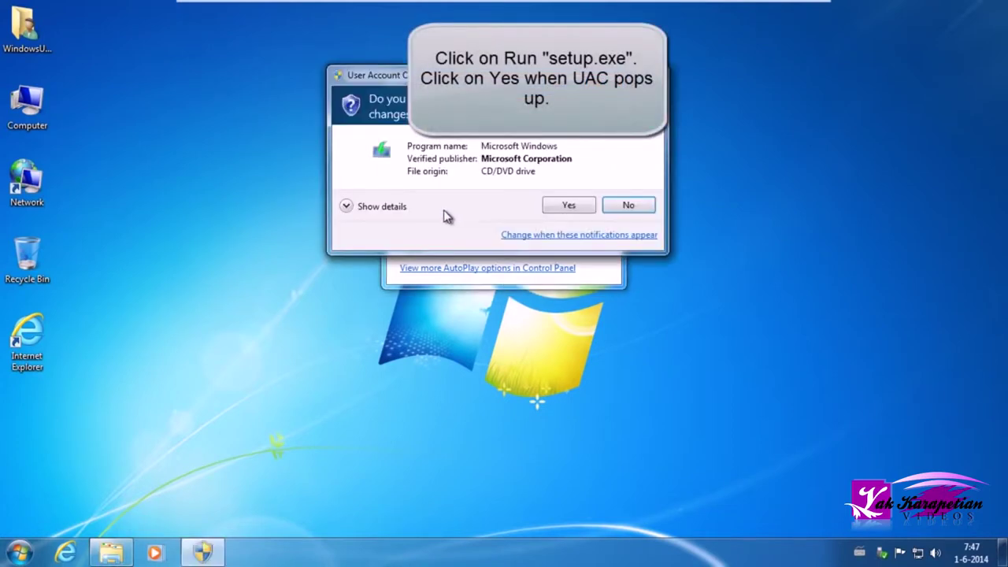
pyautogui.click(564, 206)
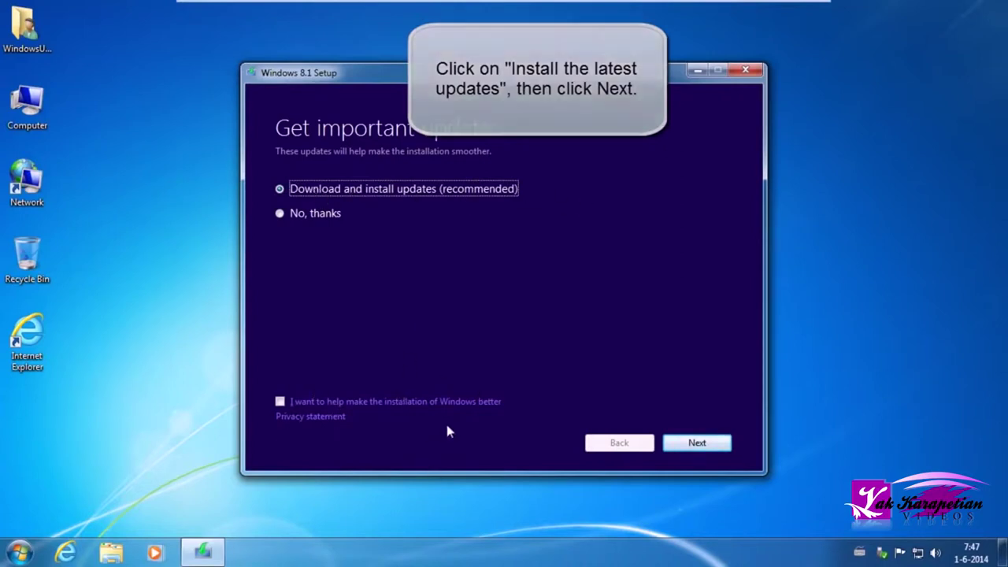
# - Download updates, accept the licence, keep nothing, and install Windows 8.1 Enterprise Evaluation
pyautogui.click(692, 442)
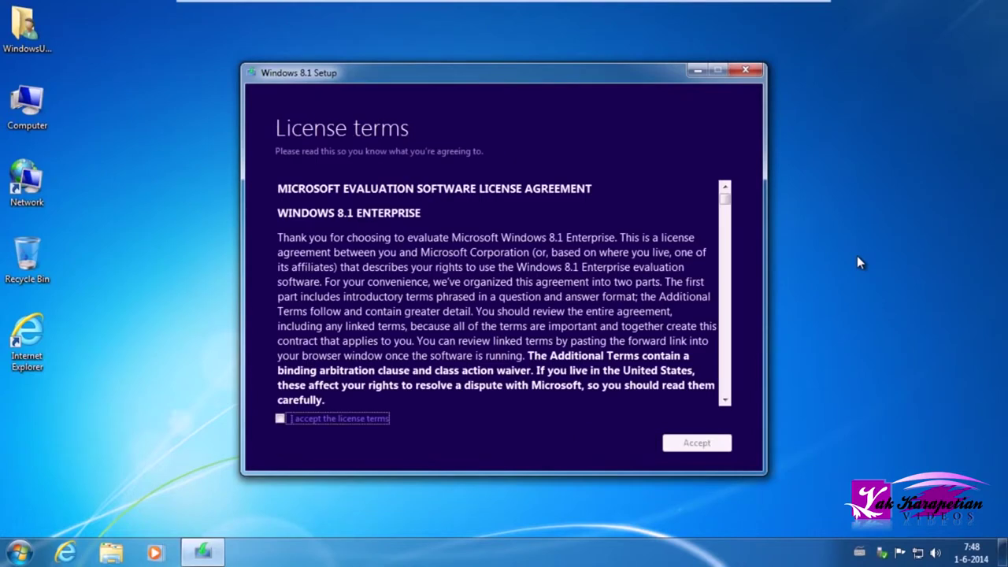
pyautogui.moveTo(725, 201); pyautogui.dragTo(412, 433)
pyautogui.click(280, 418)
pyautogui.click(679, 445)
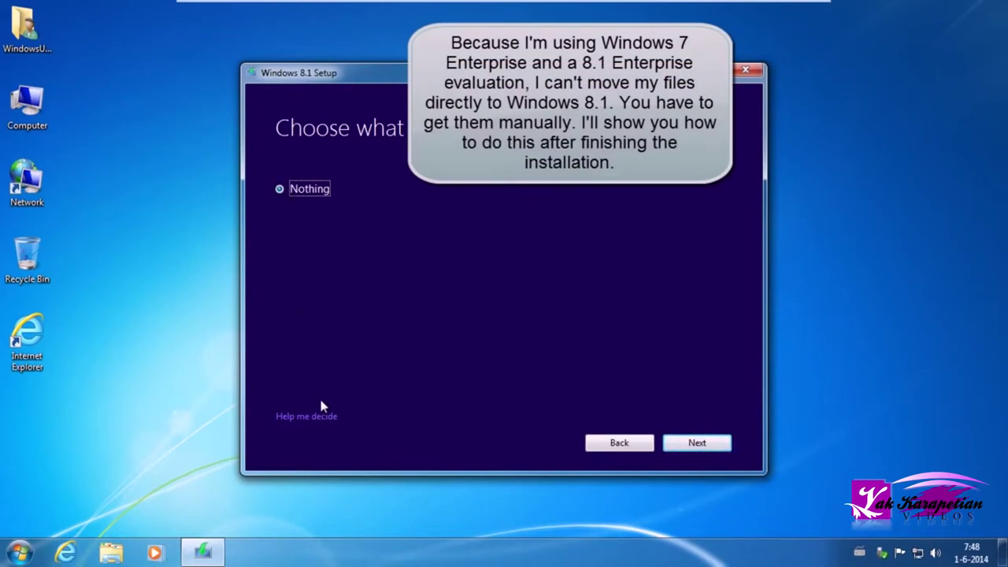
pyautogui.click(685, 446)
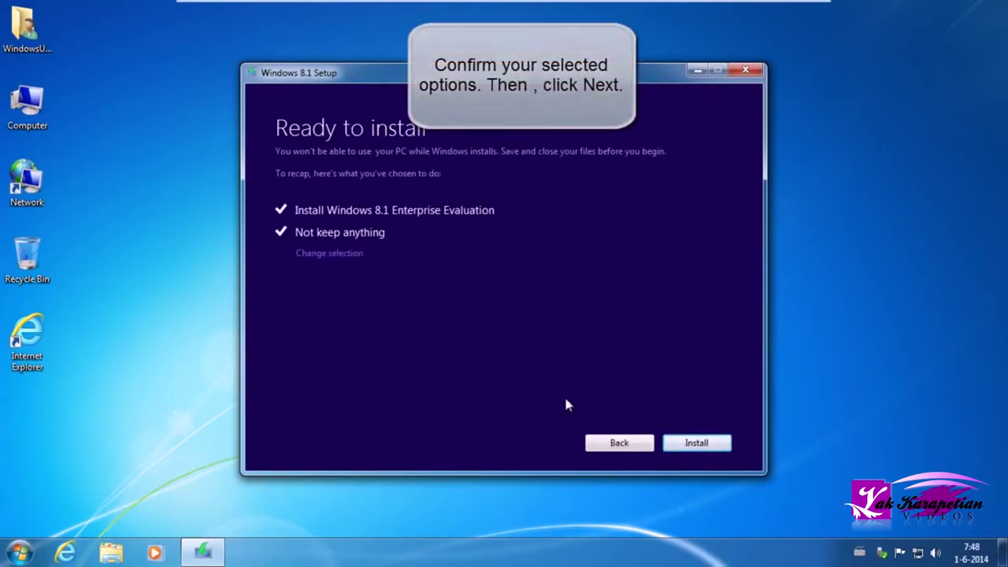
pyautogui.click(684, 443)
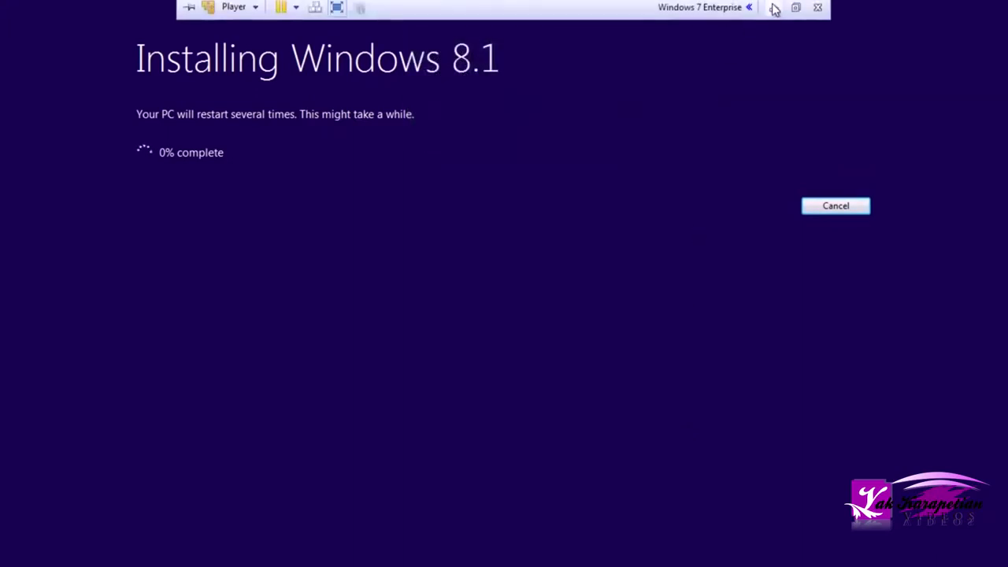
# - Minimize the VM during installation, then bring it back full screen with Alt+Tab
pyautogui.click(775, 8)
pyautogui.hotkey('alt', 'Tab')
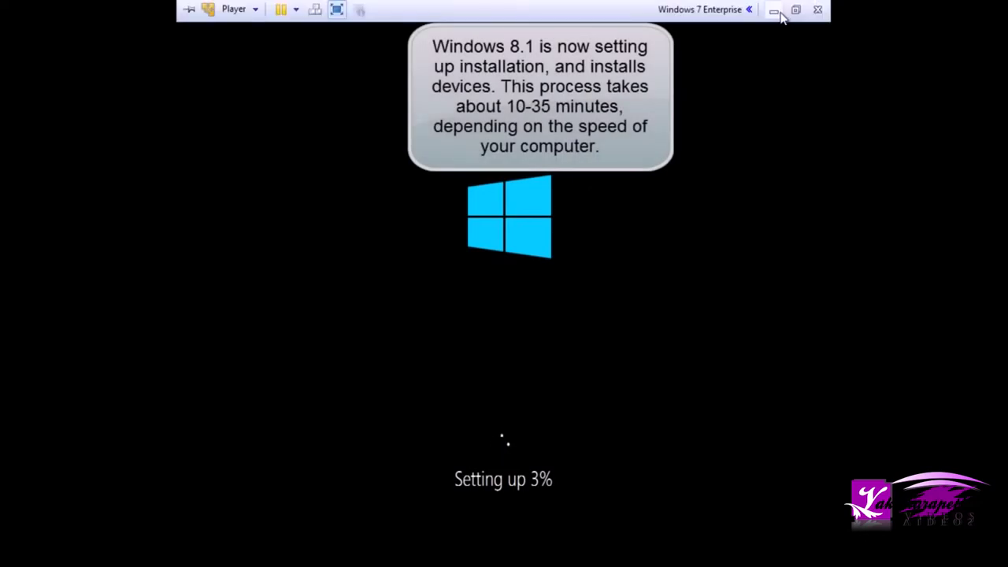
# - Switch between host and full-screen VM while setup reaches Getting ready, ending on the host desktop
pyautogui.click(776, 10)
pyautogui.click(289, 551)
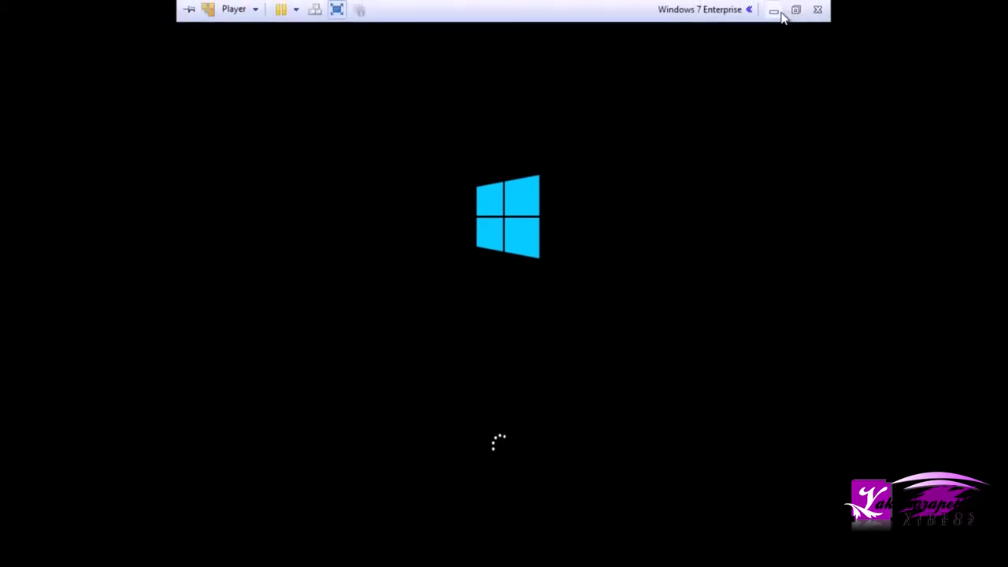
pyautogui.click(773, 10)
pyautogui.click(286, 552)
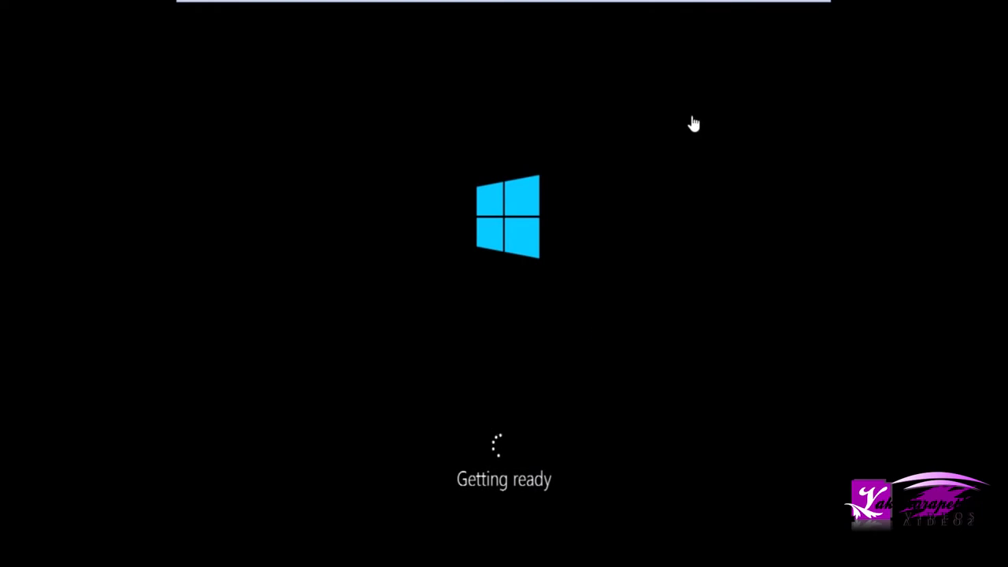
pyautogui.click(803, 8)
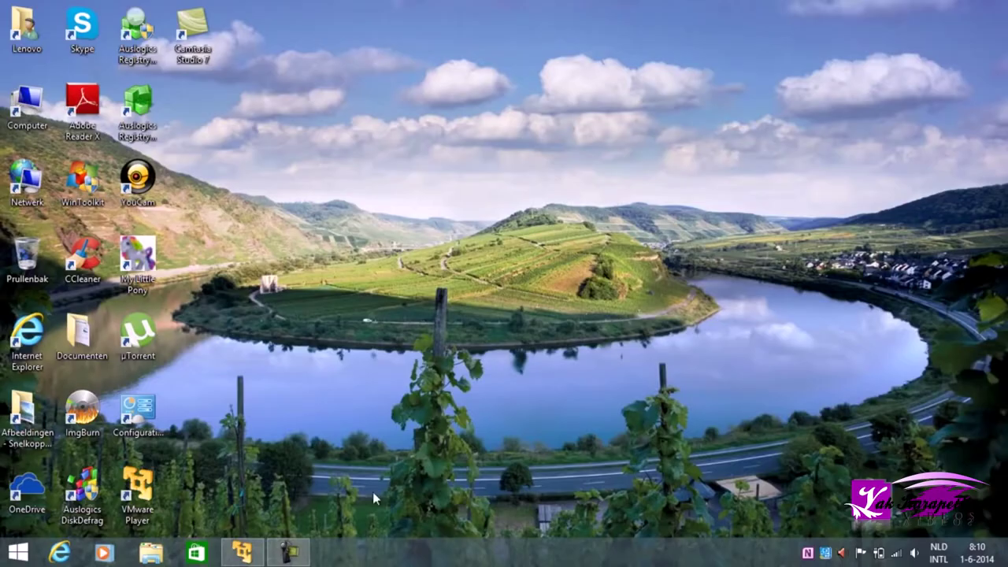
# - Restore the VM and keep United States, English (United States) and US keyboard defaults
pyautogui.click(289, 551)
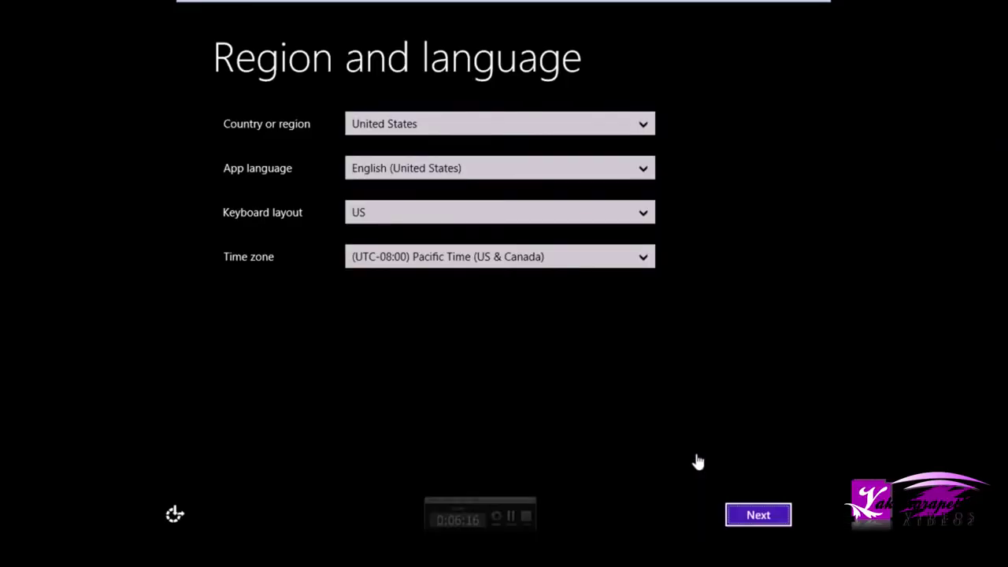
pyautogui.click(384, 124)
pyautogui.click(386, 124)
pyautogui.click(408, 163)
pyautogui.click(407, 165)
pyautogui.click(401, 213)
pyautogui.click(401, 212)
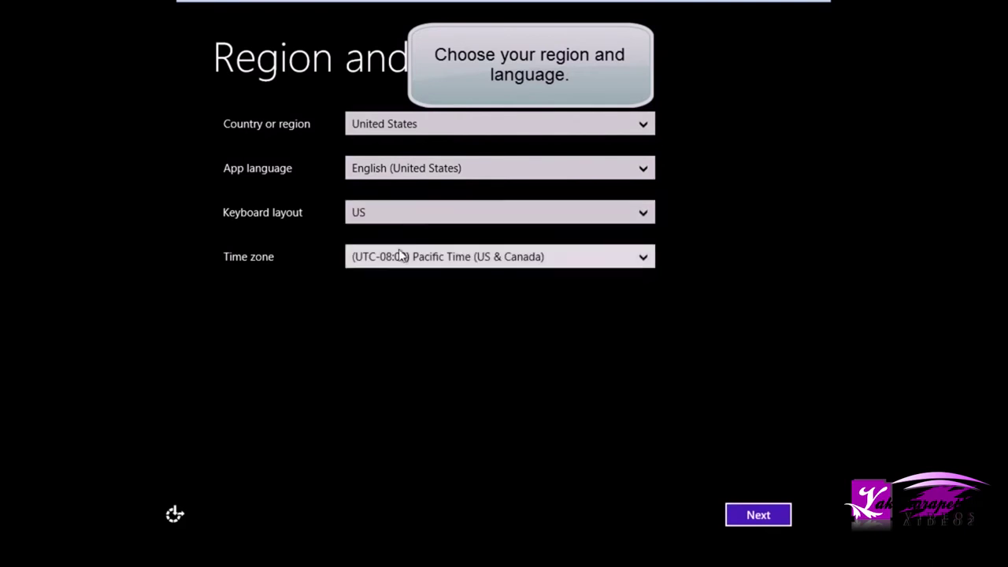
# - Choose the (UTC+01:00) Amsterdam time zone and confirm the region and language page
pyautogui.click(400, 256)
pyautogui.moveTo(637, 180); pyautogui.dragTo(650, 223)
pyautogui.click(590, 228)
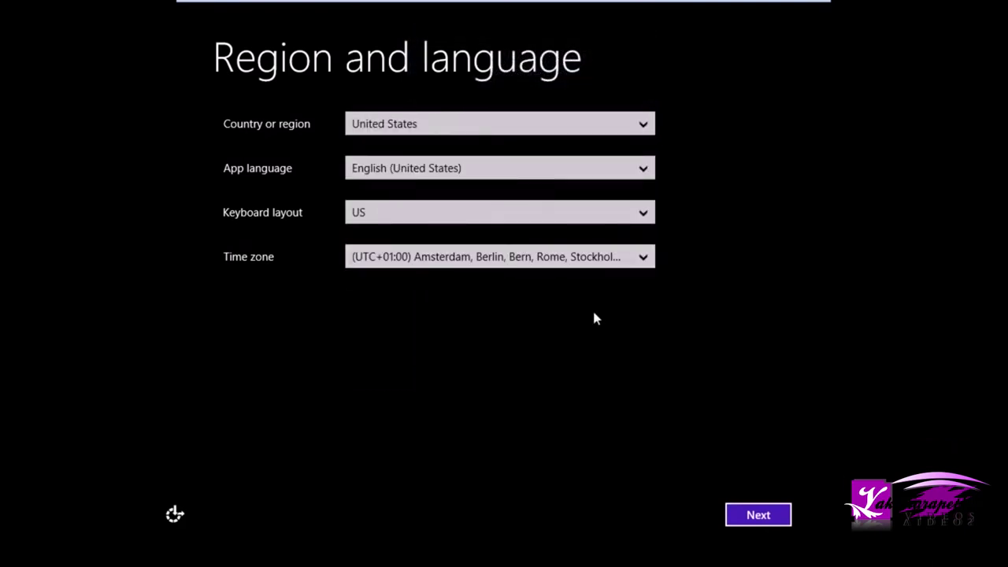
pyautogui.click(481, 168)
pyautogui.scroll(6, 482, 171)
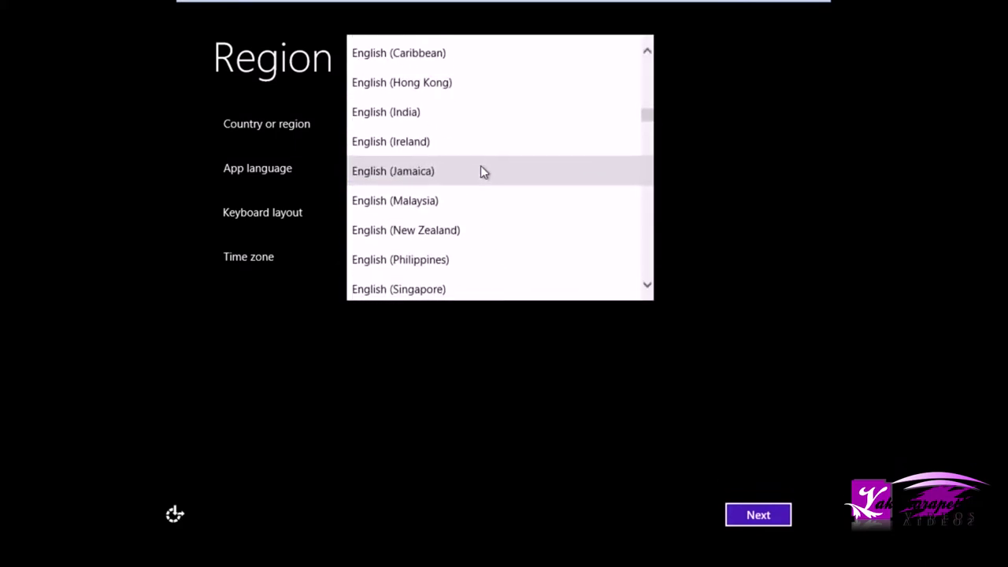
pyautogui.click(819, 249)
pyautogui.click(756, 514)
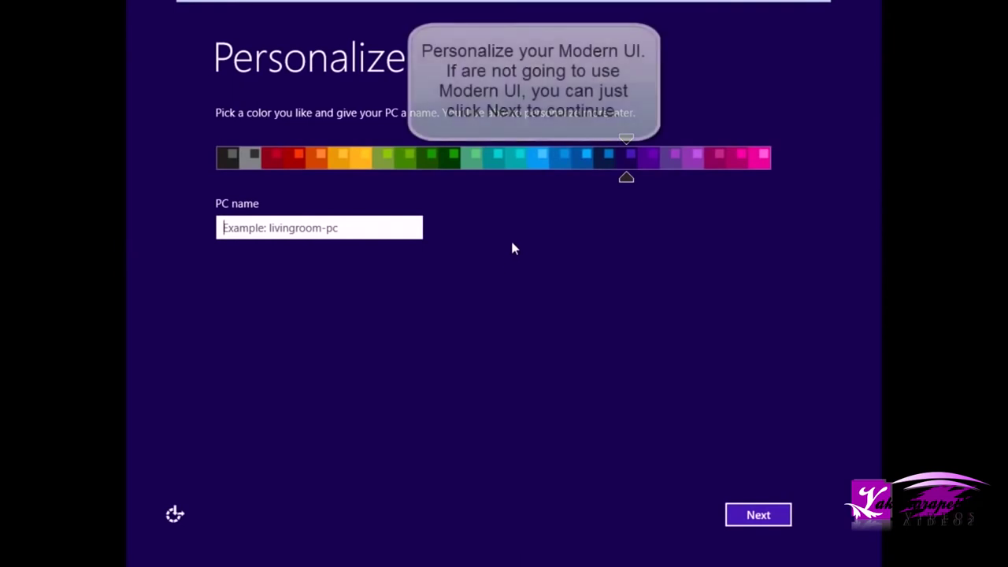
# - Slide the colour to blue, name the PC WindowsUser-PC, and continue
pyautogui.click(470, 164)
pyautogui.moveTo(470, 164)
pyautogui.mouseDown()
pyautogui.moveTo(255, 160)
pyautogui.moveTo(549, 165)
pyautogui.mouseUp()
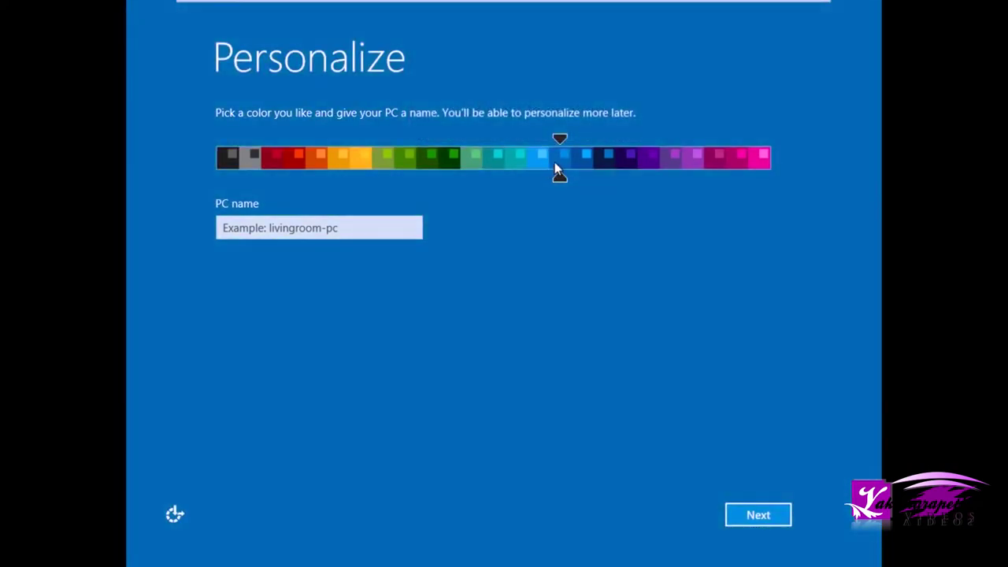
pyautogui.click(359, 232)
pyautogui.write('WEin')
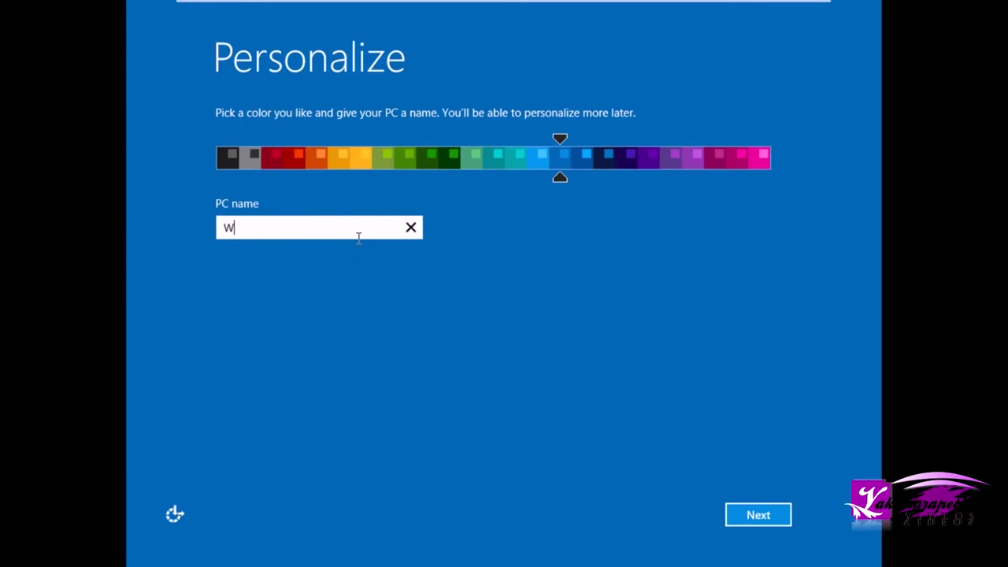
pyautogui.press('BackSpace')
pyautogui.press('BackSpace')
pyautogui.press('BackSpace')
pyautogui.write('indowsUser-PC')
pyautogui.click(756, 514)
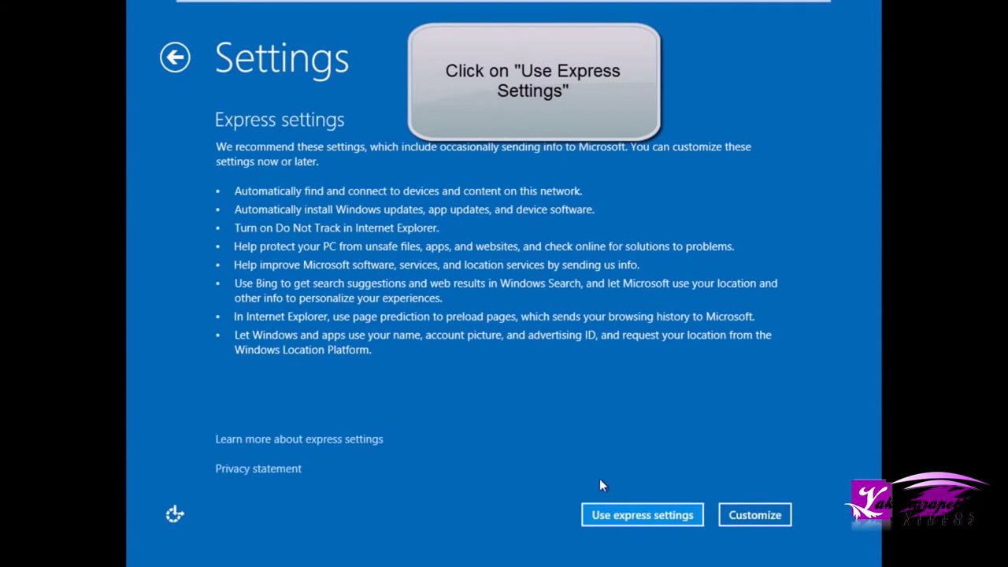
# - Choose Use express settings on the Windows 8.1 Settings page
pyautogui.click(607, 514)
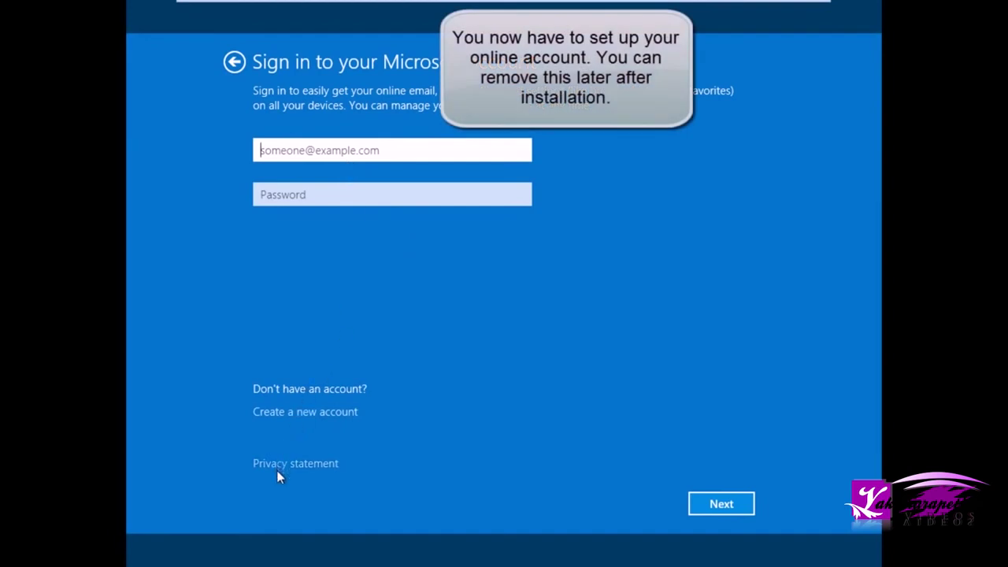
# - Enter the Microsoft account e-mail and password and submit the sign-in
pyautogui.click(693, 504)
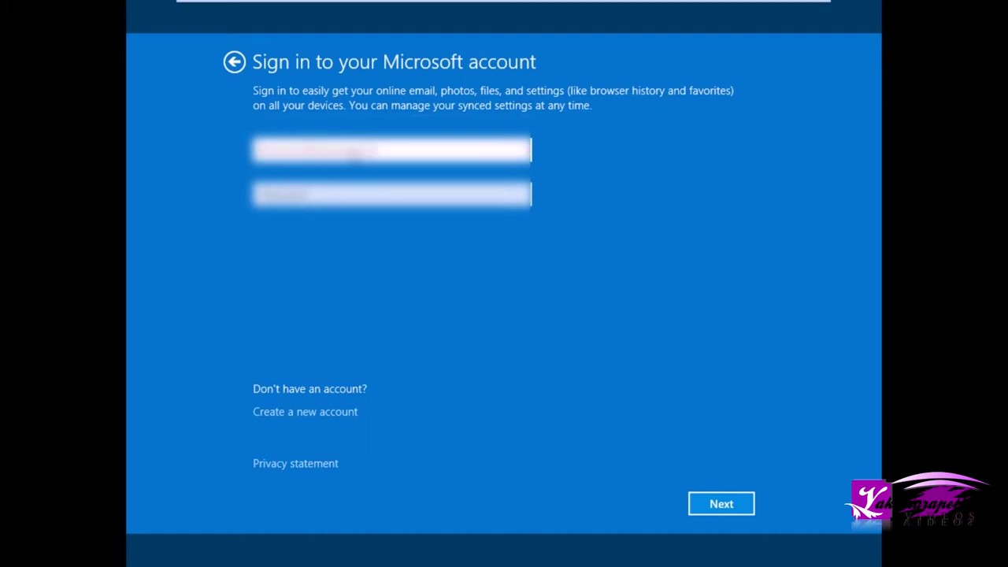
pyautogui.write('usernamecom')
pyautogui.press('Tab')
pyautogui.write('password123456')
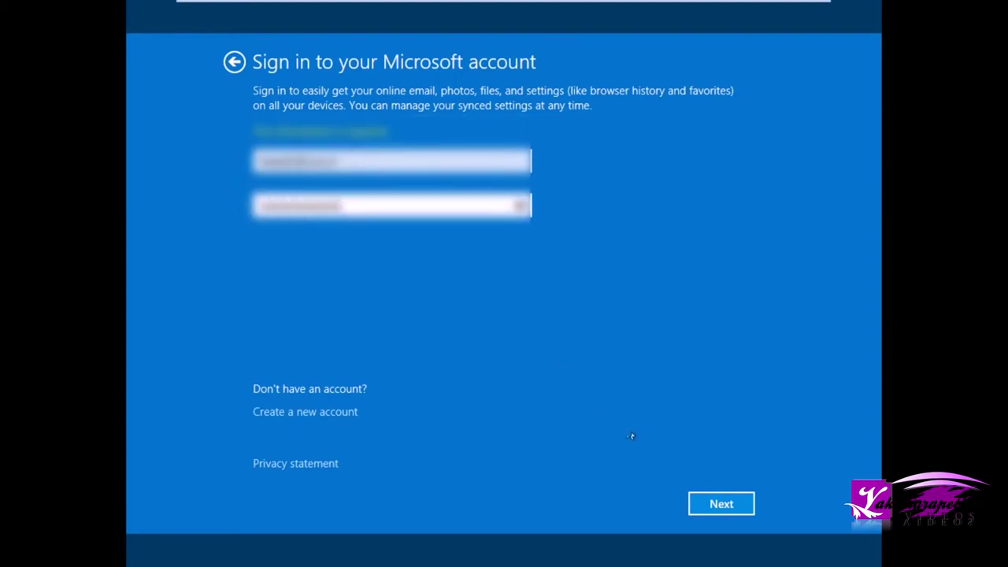
pyautogui.click(731, 508)
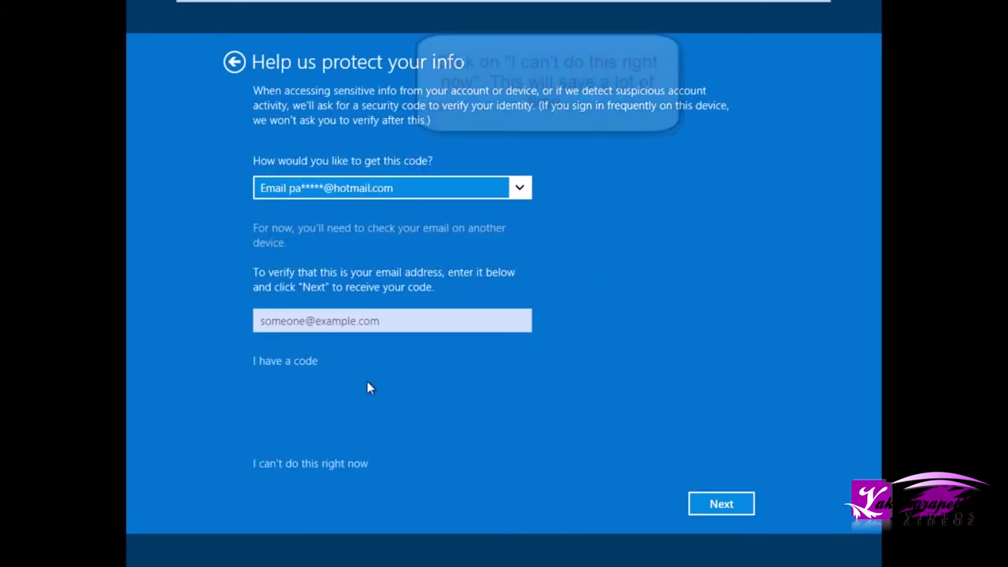
# - Skip the security code verification with 'I can't do this right now'
pyautogui.click(329, 463)
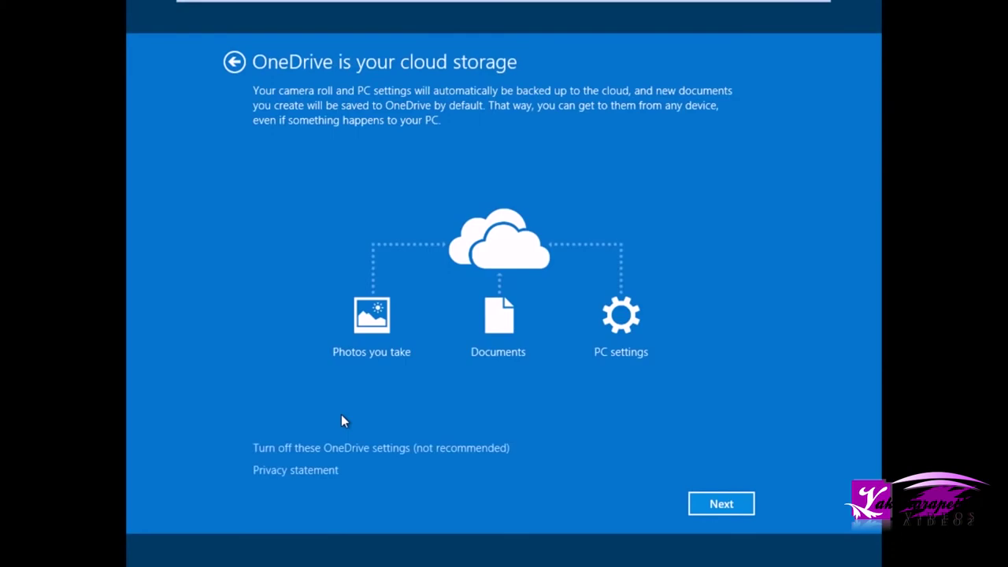
# - Accept the default OneDrive settings so setup finishes installing apps
pyautogui.click(711, 514)
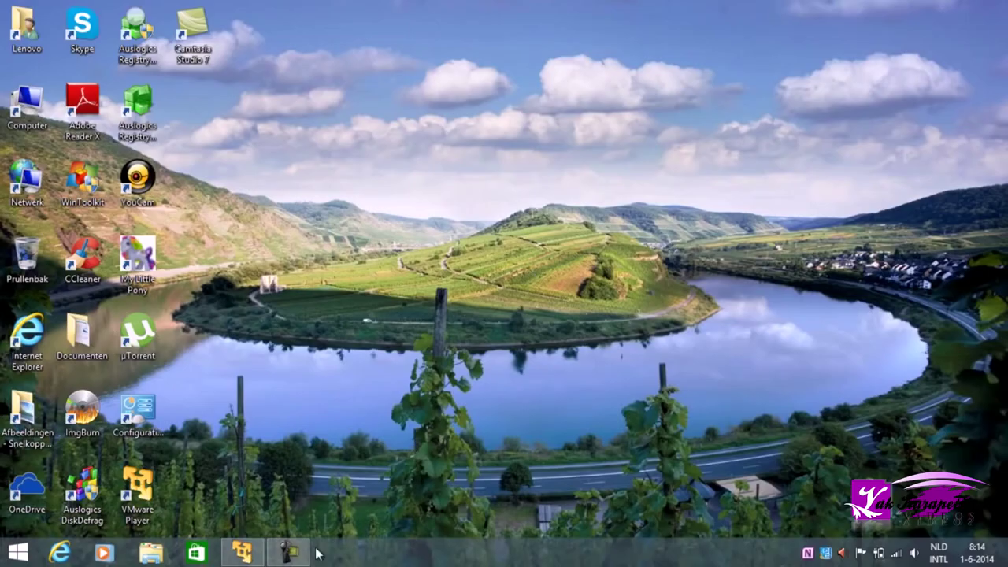
# - Bring up the finished Windows 8.1 Enterprise desktop in the guest window
pyautogui.click(288, 553)
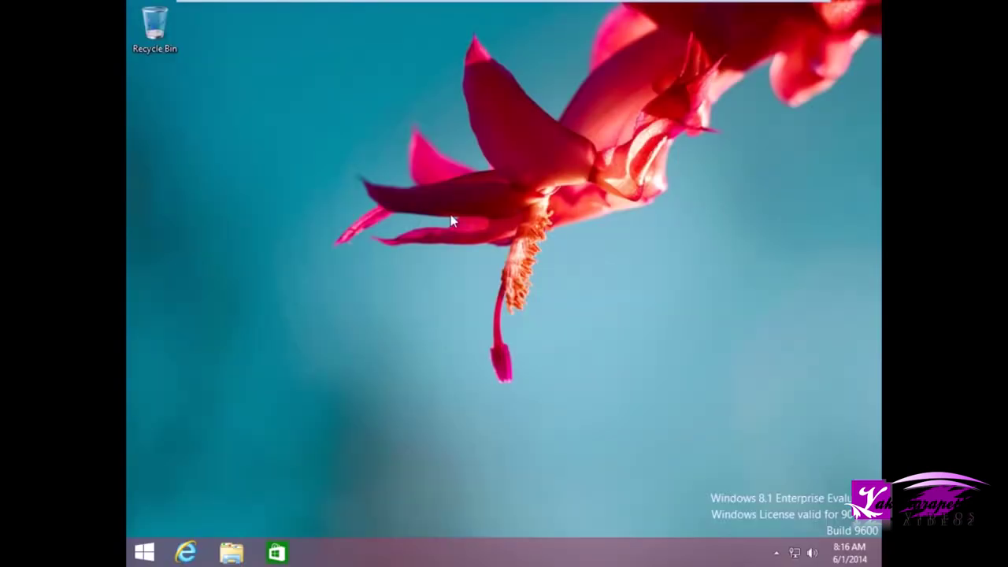
pyautogui.moveTo(580, 393); pyautogui.dragTo(880, 536)
# - Change the guest display resolution to 1366 × 768, apply it and keep the changes
pyautogui.rightClick(509, 240)
pyautogui.click(558, 379)
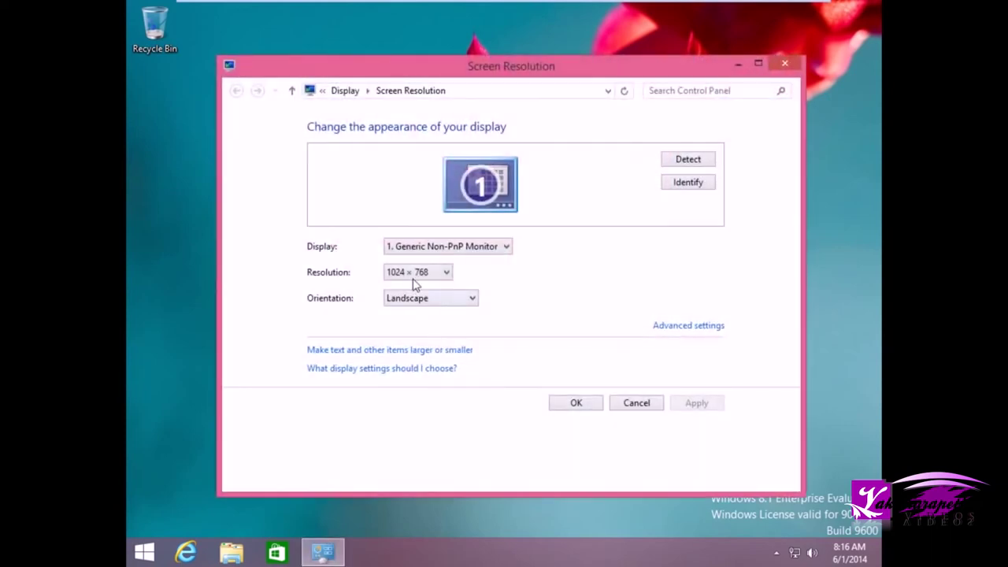
pyautogui.click(415, 275)
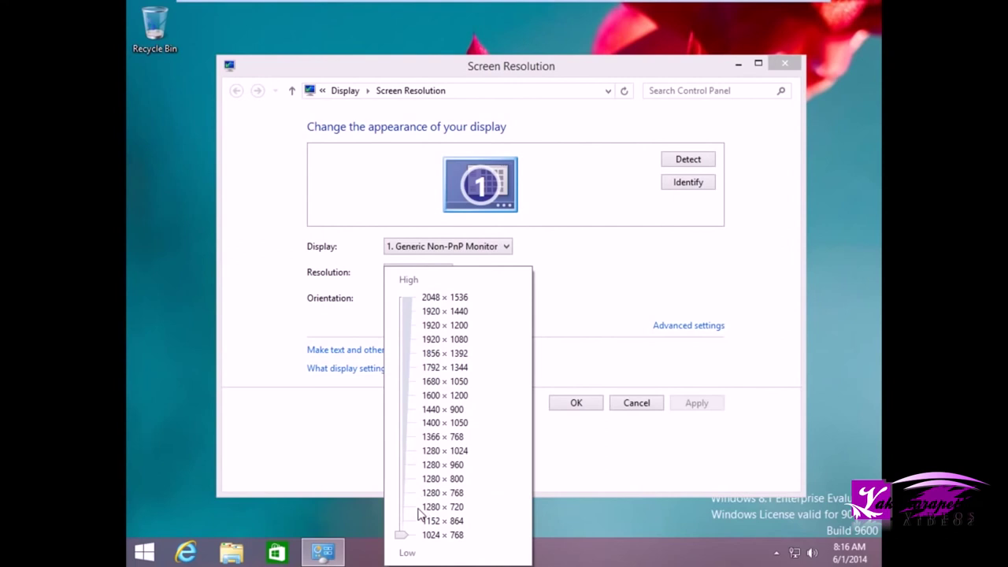
pyautogui.click(409, 437)
pyautogui.click(696, 403)
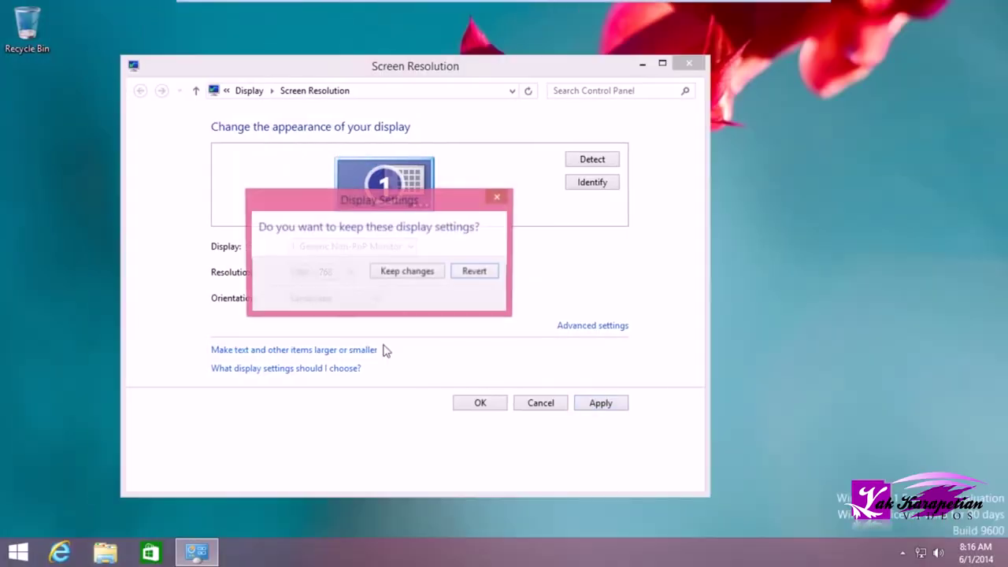
pyautogui.click(413, 274)
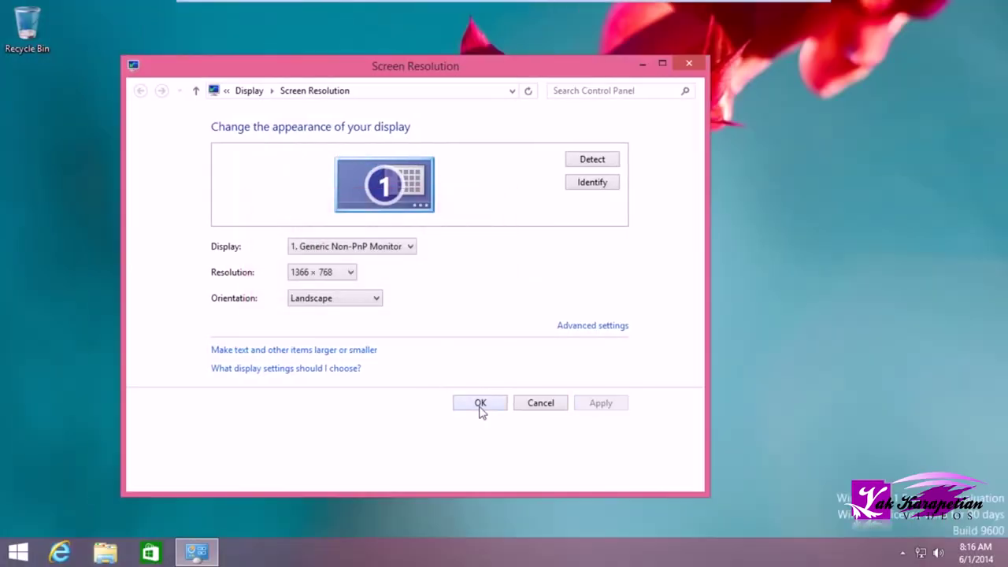
pyautogui.click(479, 405)
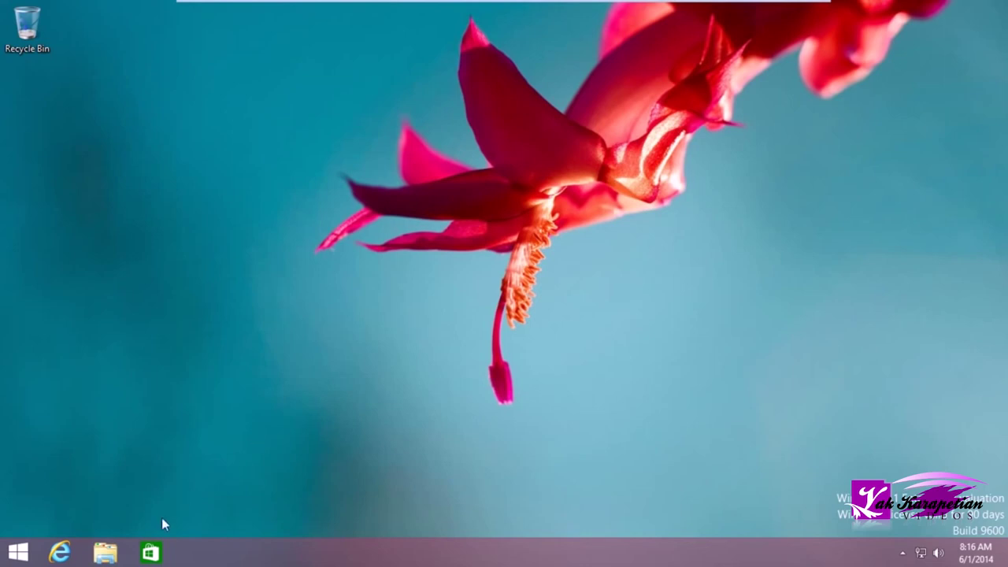
# - Open C:\Windows.old\Users and the old user's profile folder, granting access
pyautogui.click(106, 554)
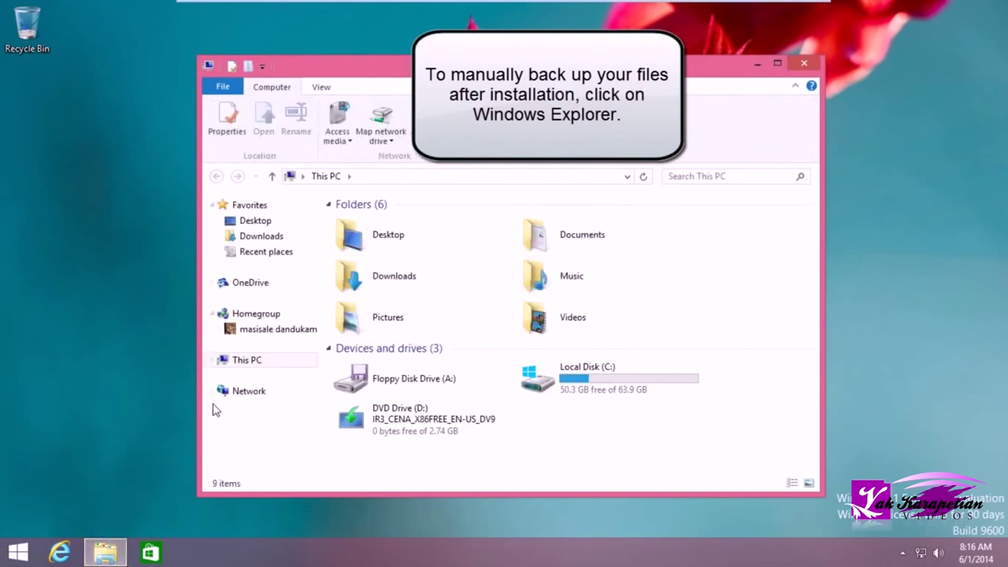
pyautogui.doubleClick(627, 386)
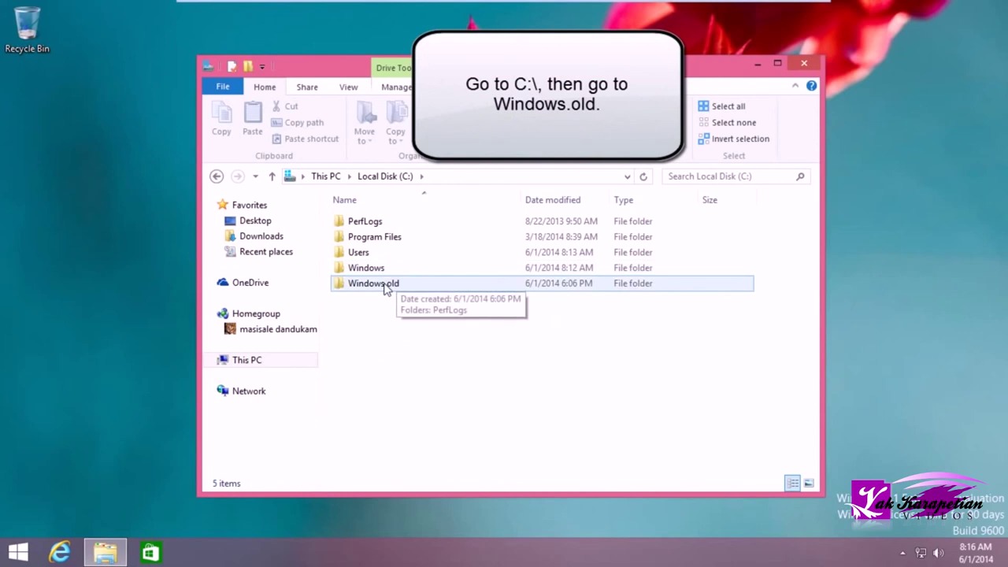
pyautogui.doubleClick(373, 283)
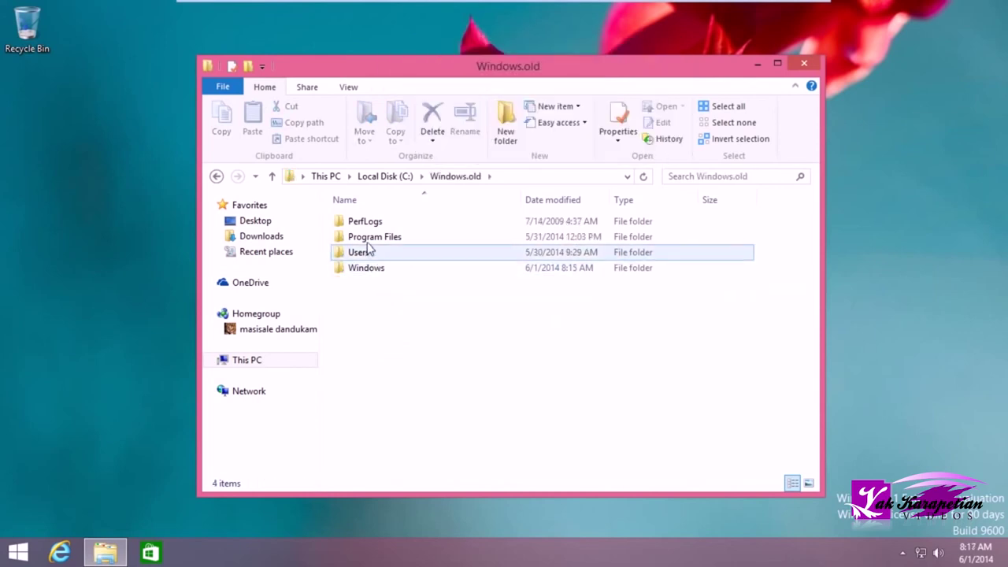
pyautogui.doubleClick(358, 252)
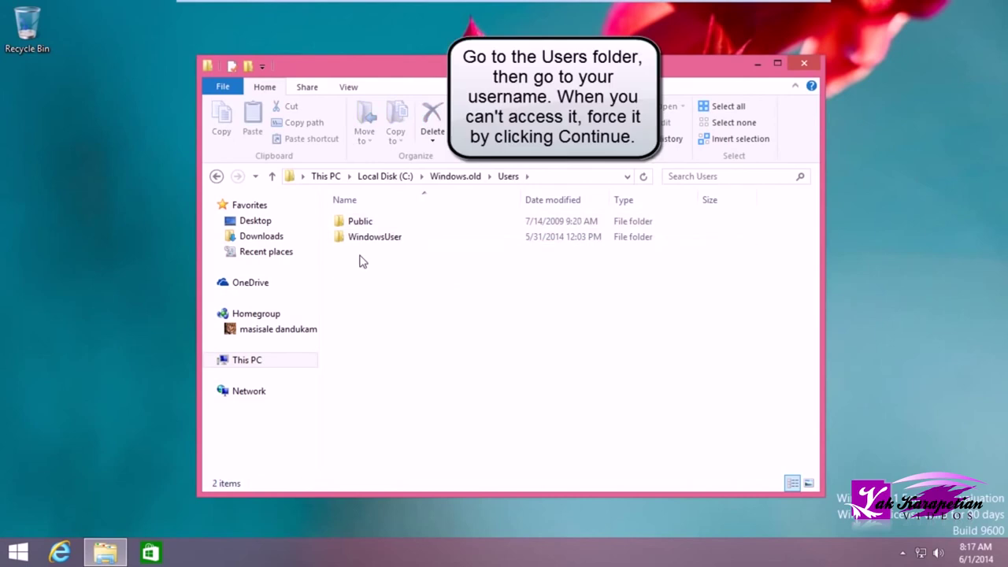
pyautogui.doubleClick(360, 237)
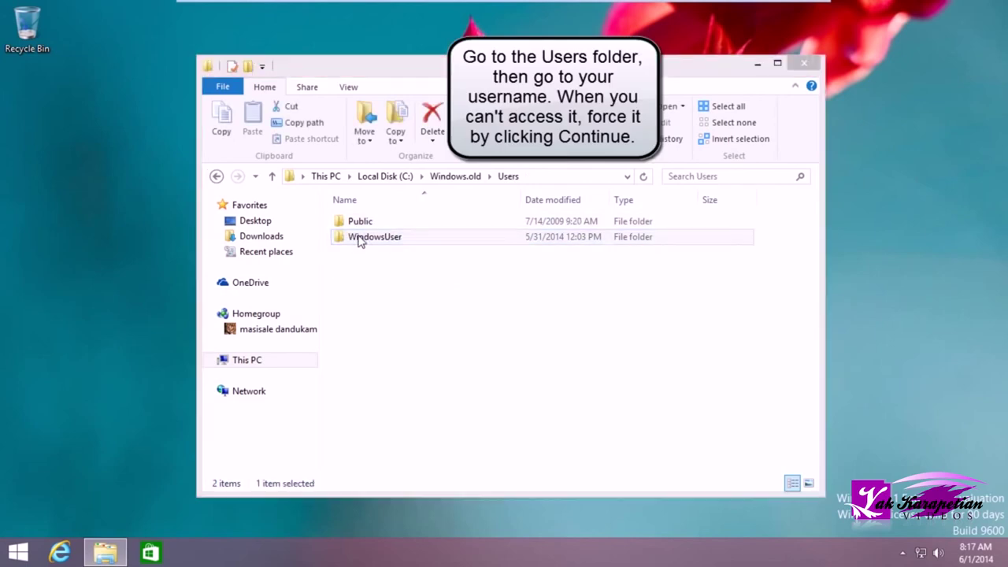
pyautogui.click(515, 296)
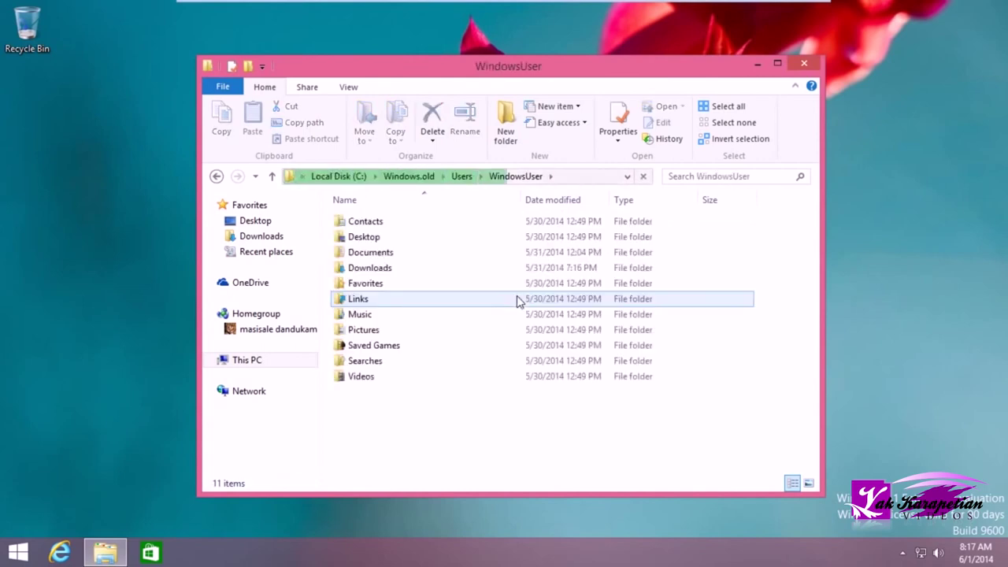
# - Browse the old Documents and Downloads folders, then select the old Music folder
pyautogui.moveTo(751, 449); pyautogui.dragTo(355, 252)
pyautogui.doubleClick(355, 252)
pyautogui.moveTo(648, 376); pyautogui.dragTo(320, 207)
pyautogui.click(217, 176)
pyautogui.doubleClick(380, 269)
pyautogui.click(216, 177)
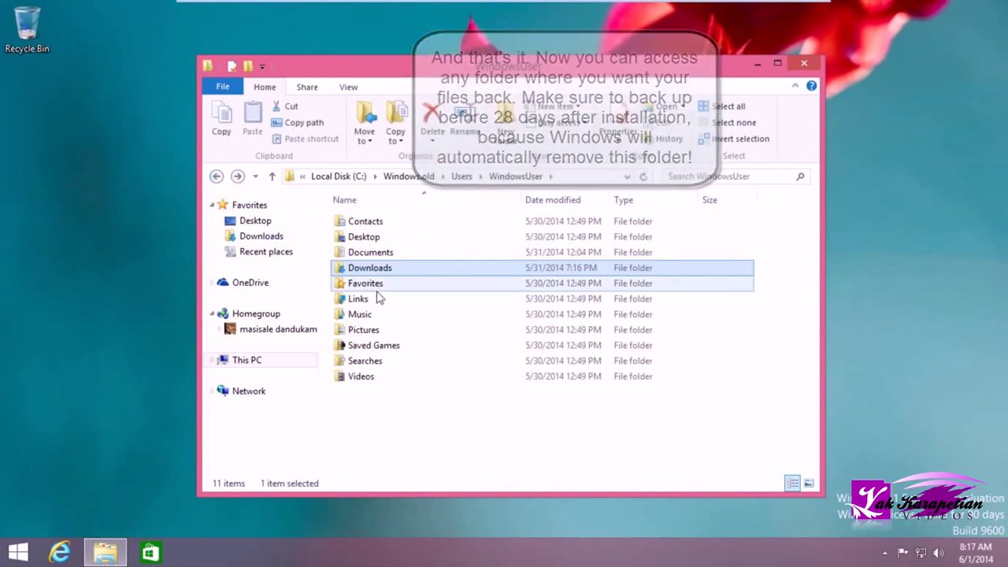
pyautogui.click(354, 315)
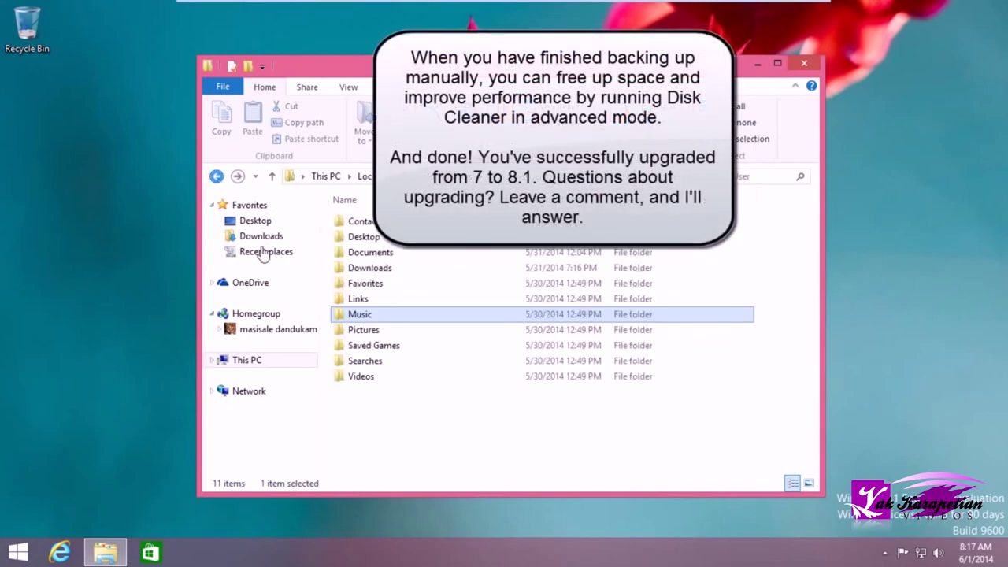